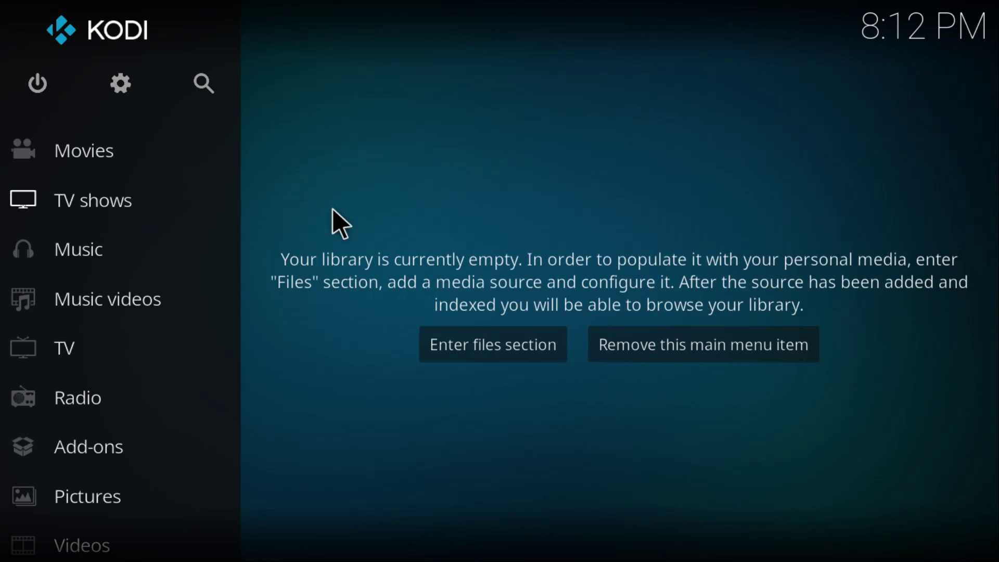
Open Kodi's System settings grid using the gear icon on the home screen.
{"action": "left_click", "coordinate": [121, 83]}
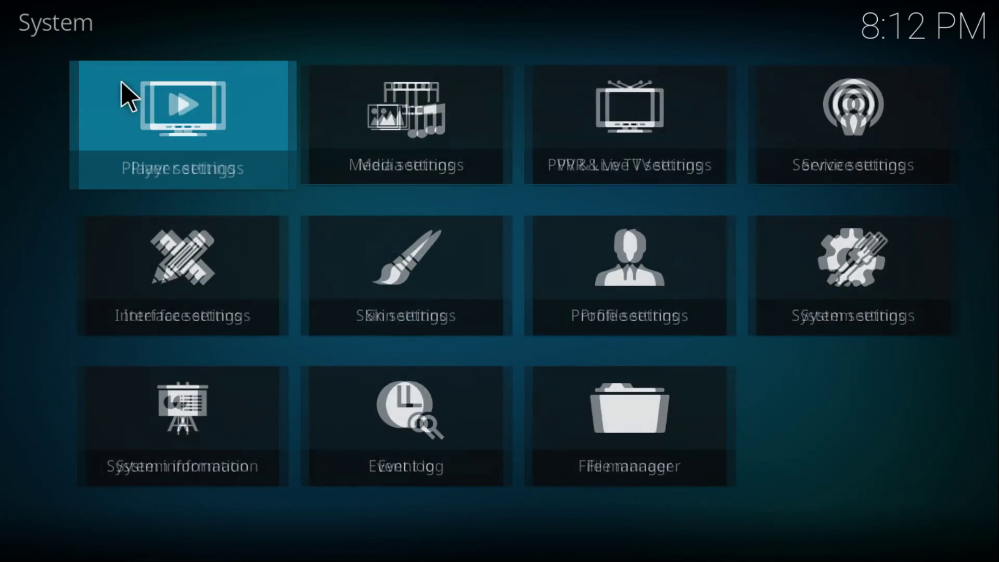
{"action": "left_click", "coordinate": [630, 437]}
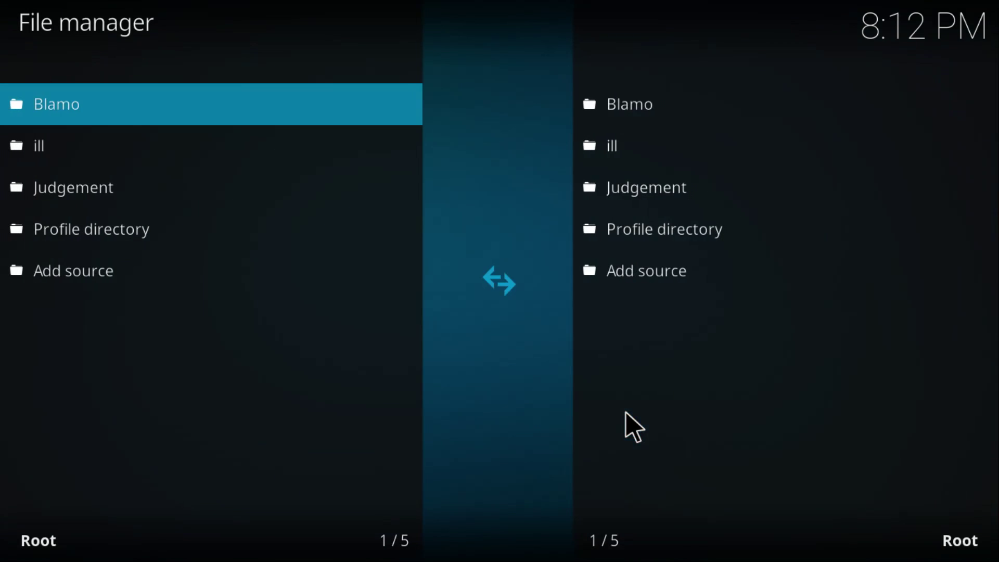
{"action": "left_click", "coordinate": [113, 275]}
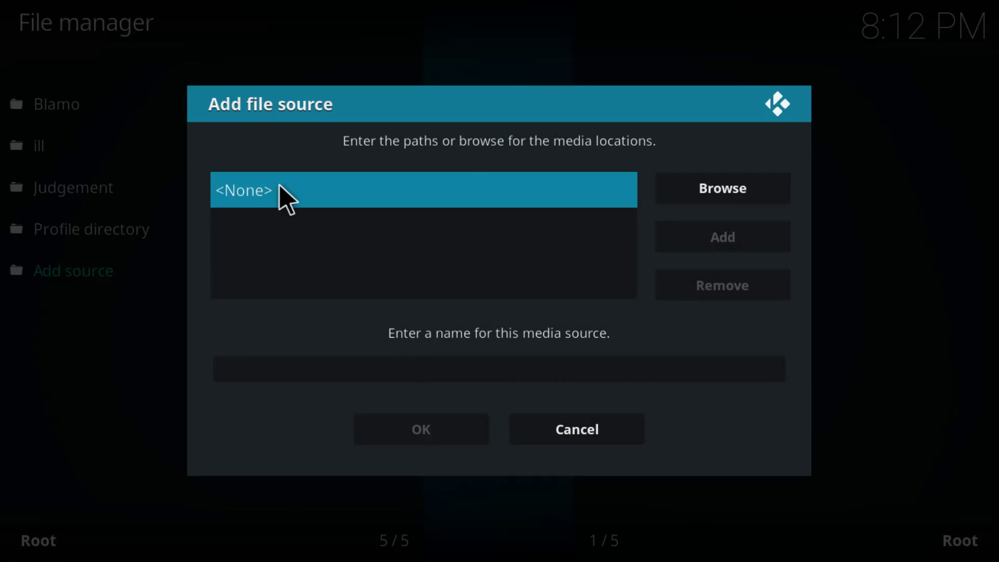
{"action": "left_click", "coordinate": [280, 185]}
{"action": "type", "text": "http://archive.org/download/repository.xvbmc/"}
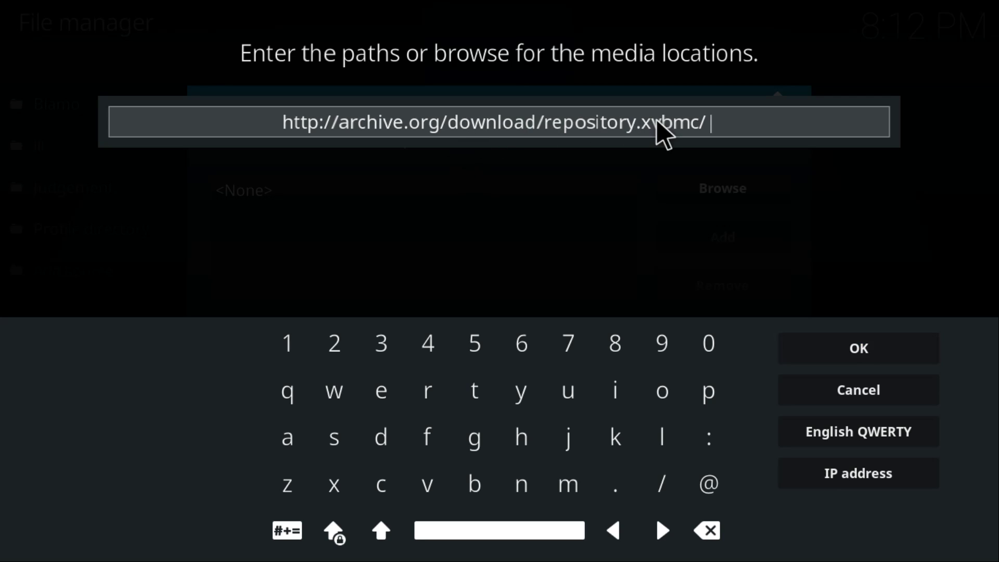
{"action": "left_click", "coordinate": [839, 348]}
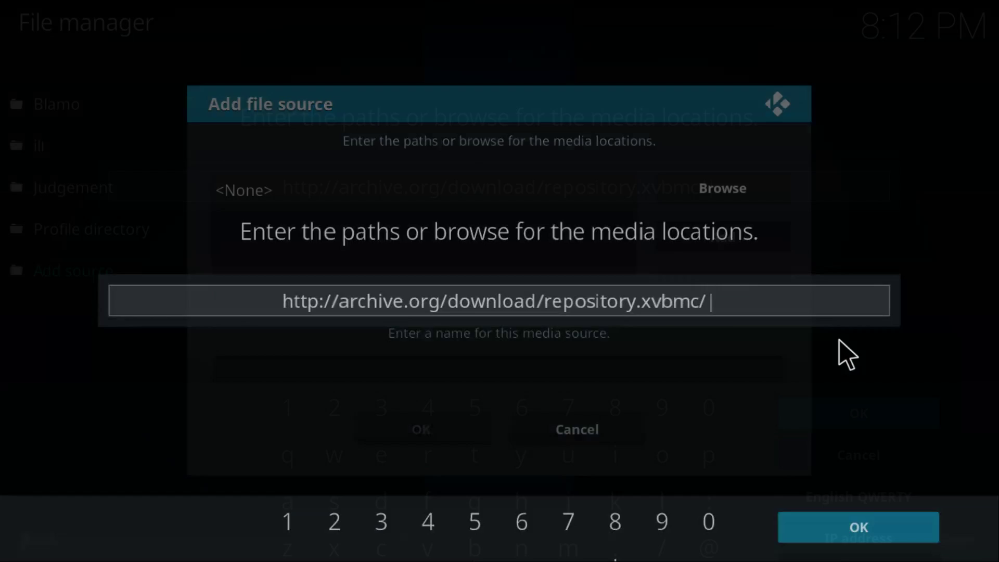
{"action": "left_click", "coordinate": [599, 366]}
{"action": "key", "text": "BackSpace"}
{"action": "key", "text": "BackSpace"}
{"action": "key", "text": "BackSpace"}
{"action": "key", "text": "BackSpace"}
{"action": "key", "text": "BackSpace"}
{"action": "key", "text": "BackSpace"}
{"action": "key", "text": "BackSpace"}
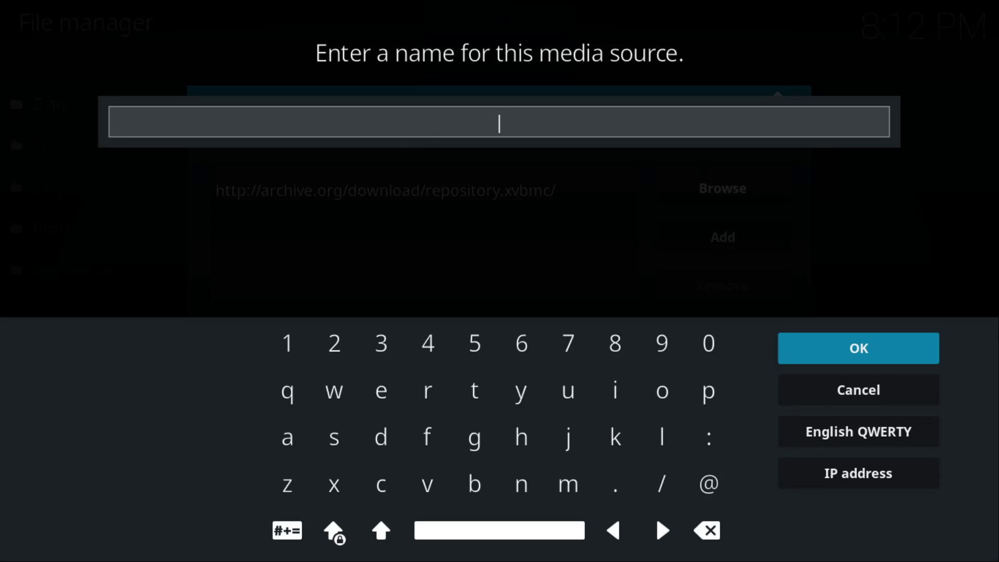
{"action": "type", "text": "XVB"}
{"action": "type", "text": "MC"}
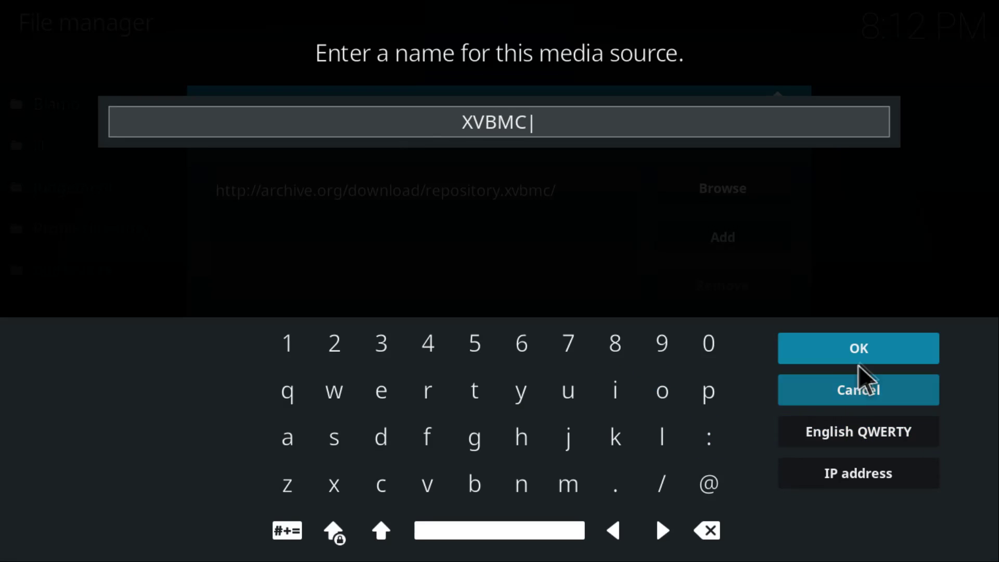
{"action": "left_click", "coordinate": [859, 353]}
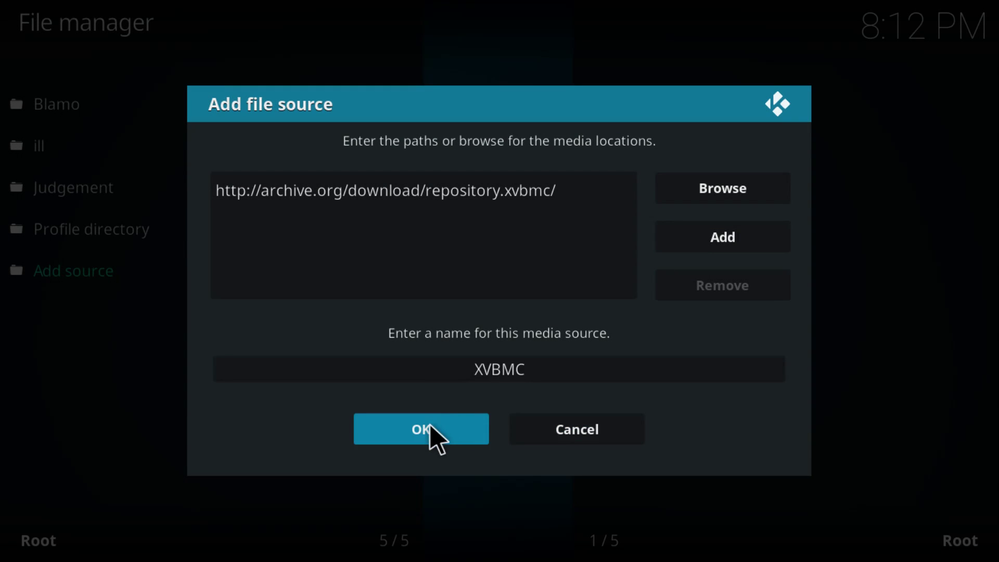
{"action": "left_click", "coordinate": [430, 424]}
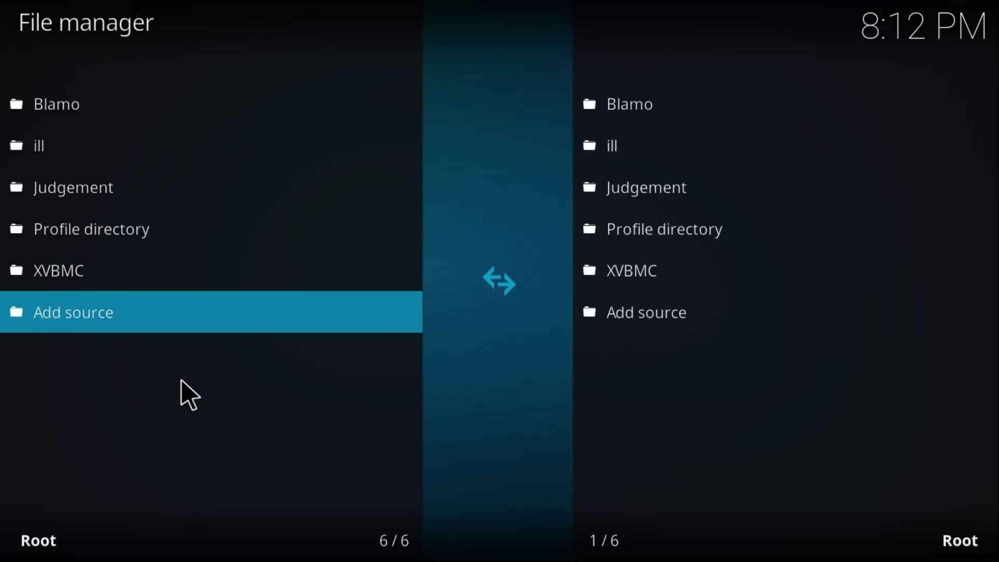
{"action": "key", "text": "BackSpace"}
{"action": "key", "text": "BackSpace"}
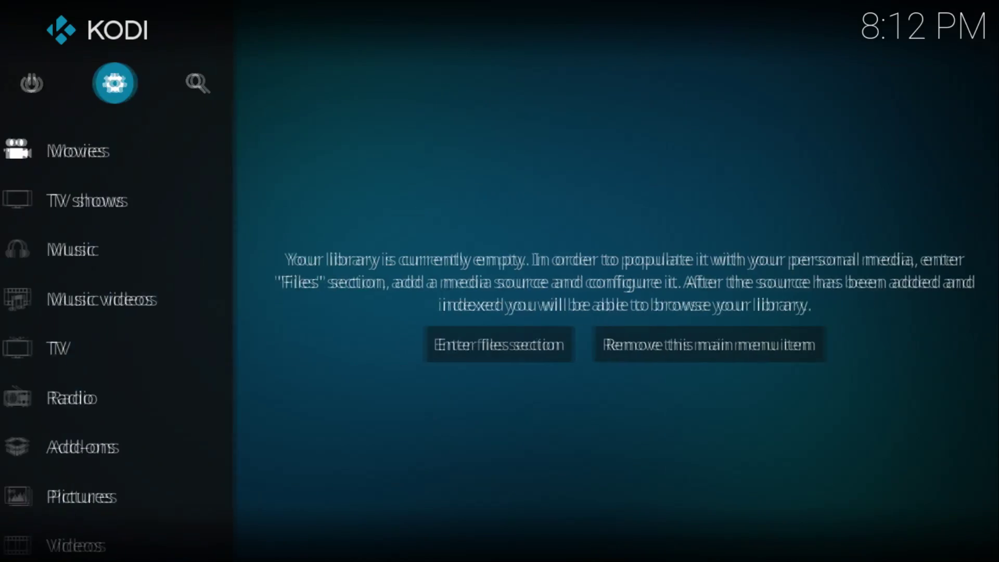
Install repository.xvbmc-4.2.0.zip from the XVBMC source using Install from zip file.
{"action": "left_click", "coordinate": [58, 447]}
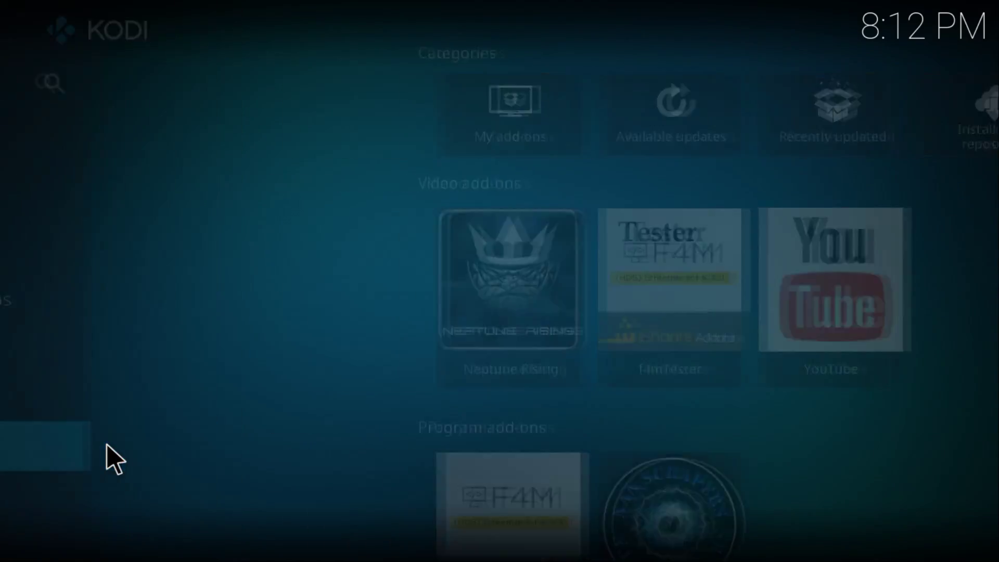
{"action": "left_click", "coordinate": [40, 101]}
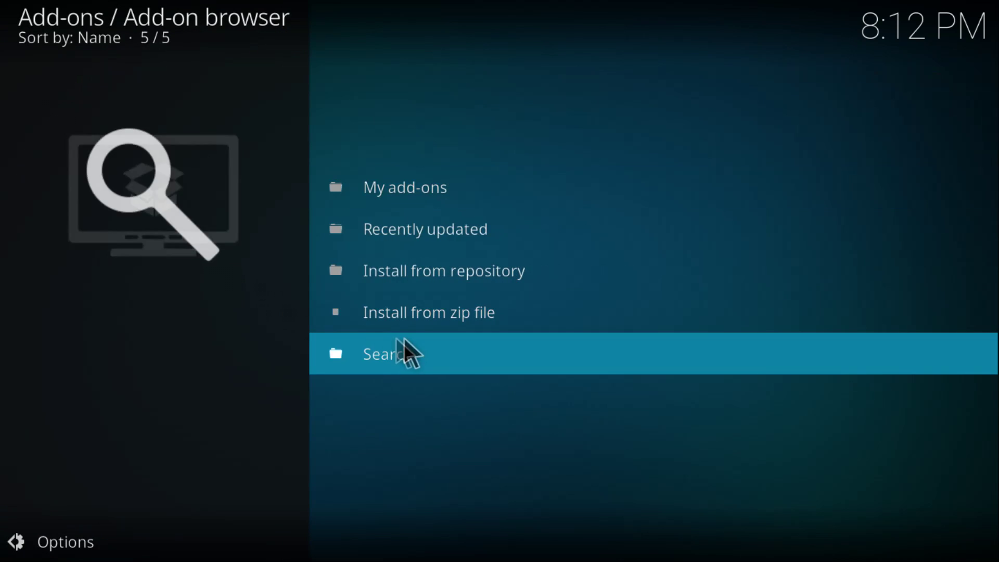
{"action": "left_click", "coordinate": [485, 314]}
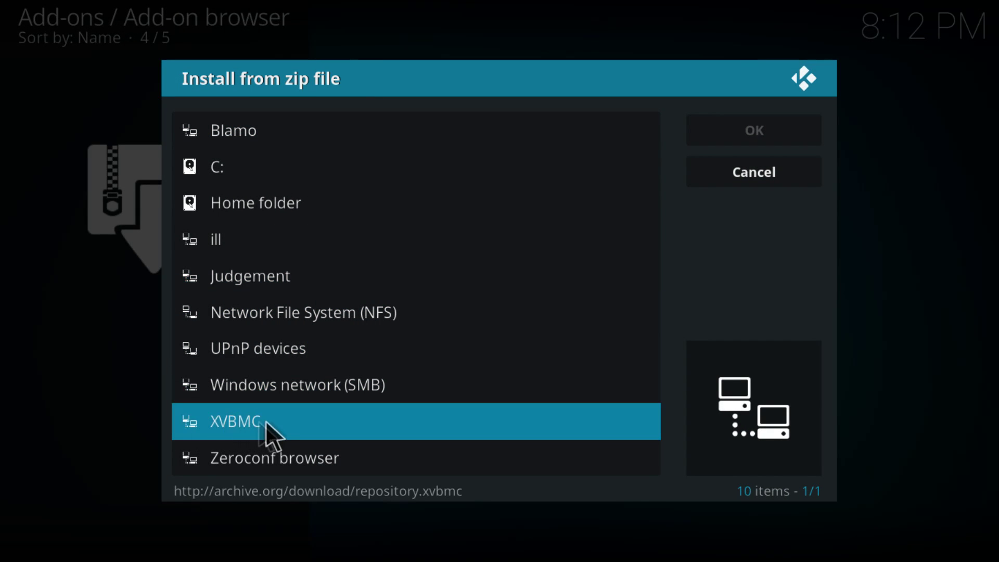
{"action": "left_click", "coordinate": [260, 418]}
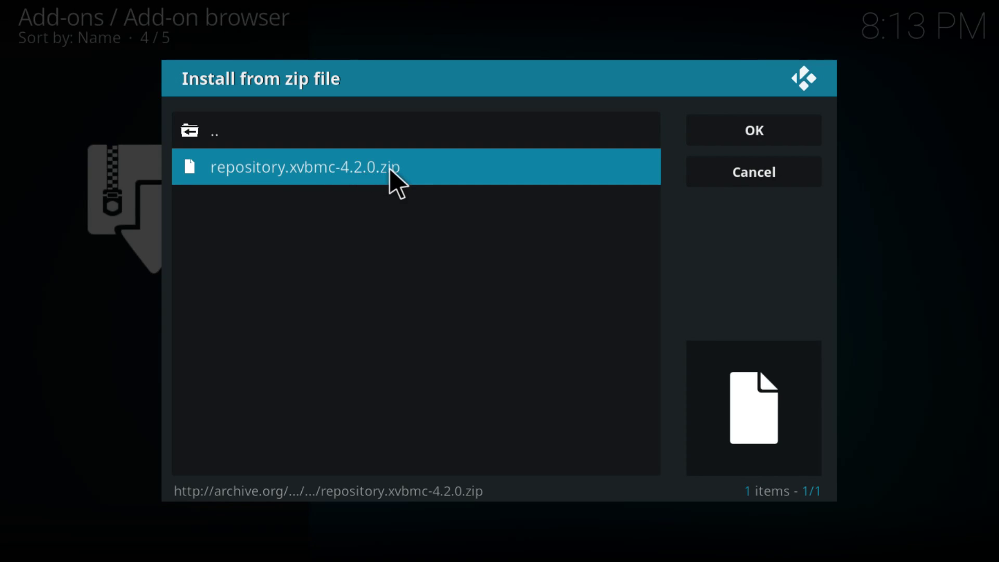
{"action": "left_click", "coordinate": [343, 164]}
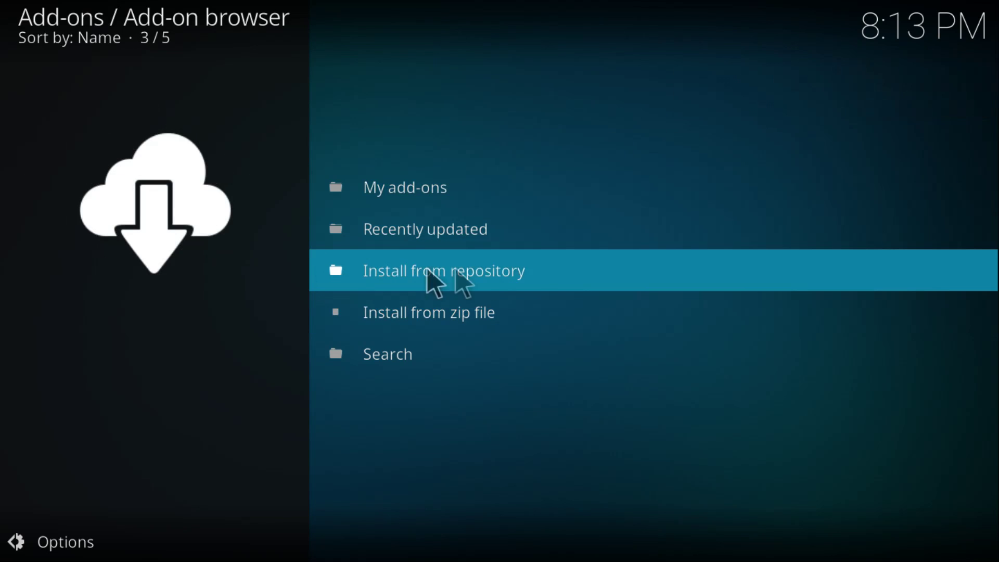
Install the tknorris Release Repository from the XvBMC REPOsitory, then go back to the repository list.
{"action": "left_click", "coordinate": [475, 269]}
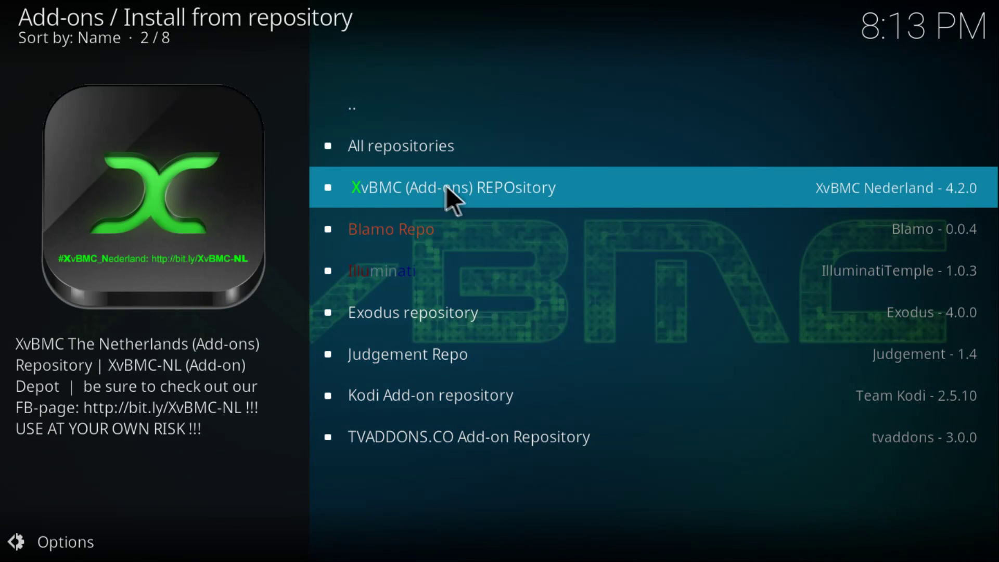
{"action": "left_click", "coordinate": [502, 187]}
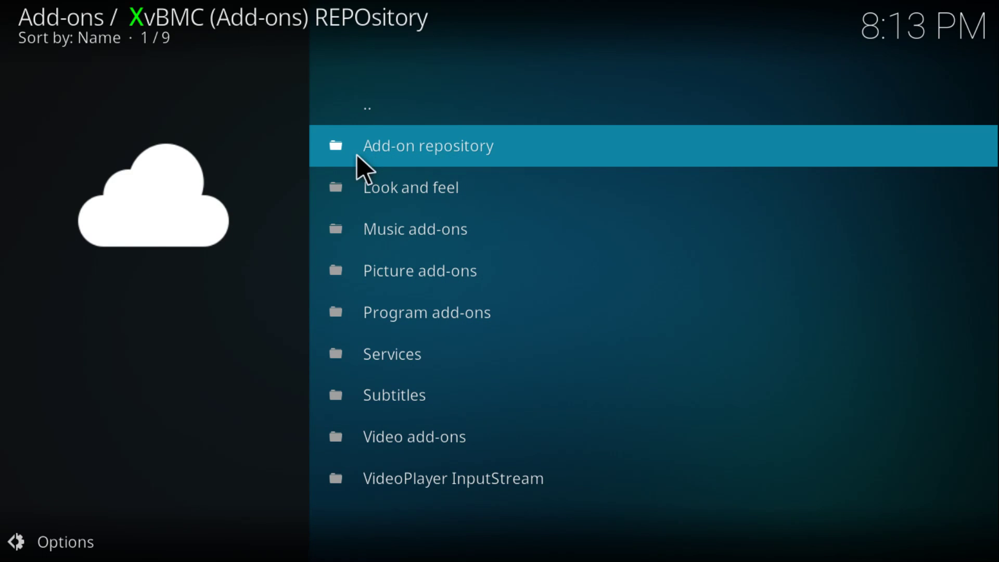
{"action": "left_click", "coordinate": [460, 152]}
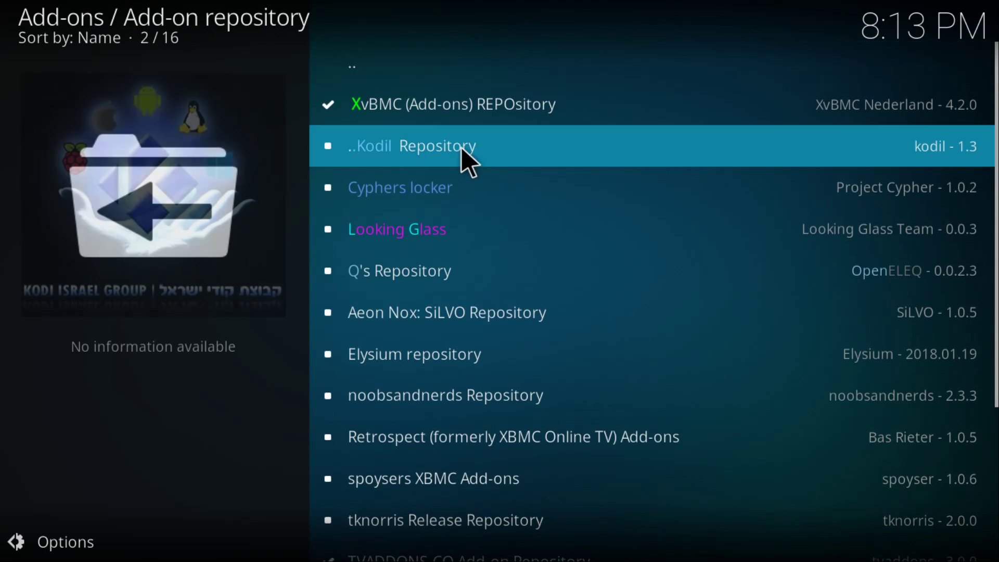
{"action": "scroll", "coordinate": [528, 215], "scroll_direction": "down", "scroll_amount": 1}
{"action": "scroll", "coordinate": [529, 214], "scroll_direction": "down", "scroll_amount": 2}
{"action": "scroll", "coordinate": [529, 214], "scroll_direction": "down", "scroll_amount": 1}
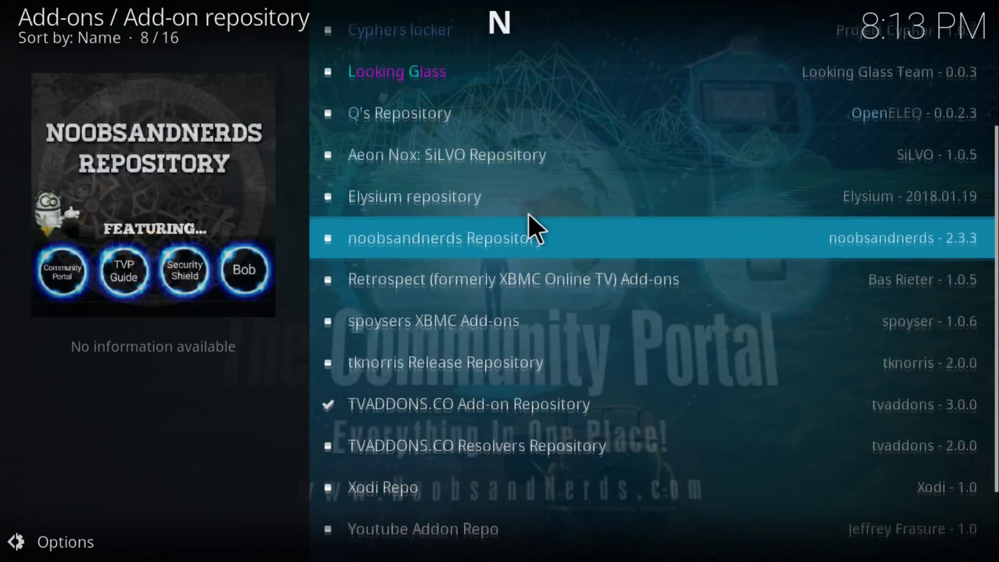
{"action": "scroll", "coordinate": [529, 214], "scroll_direction": "down", "scroll_amount": 2}
{"action": "scroll", "coordinate": [529, 214], "scroll_direction": "down", "scroll_amount": 1}
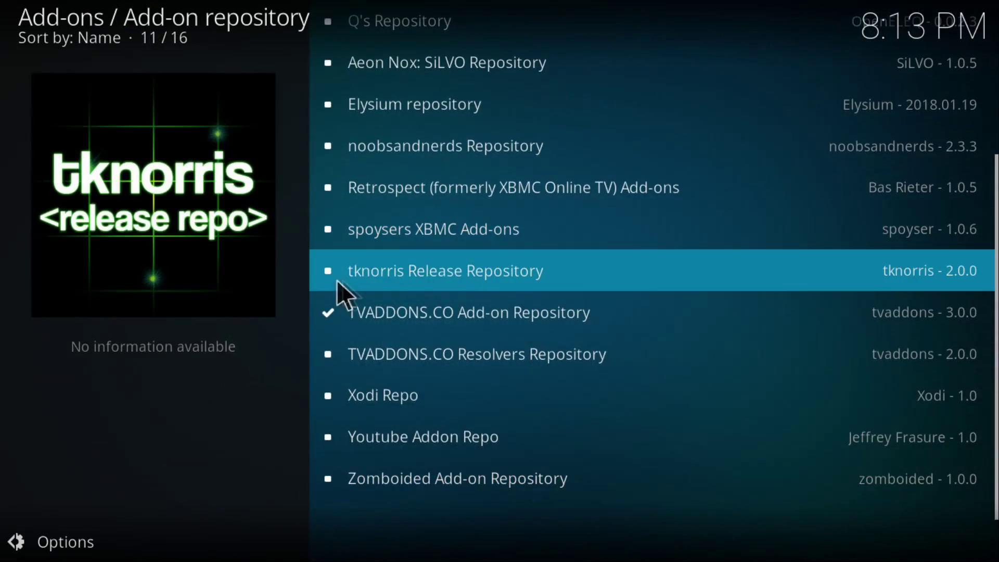
{"action": "left_click", "coordinate": [545, 274]}
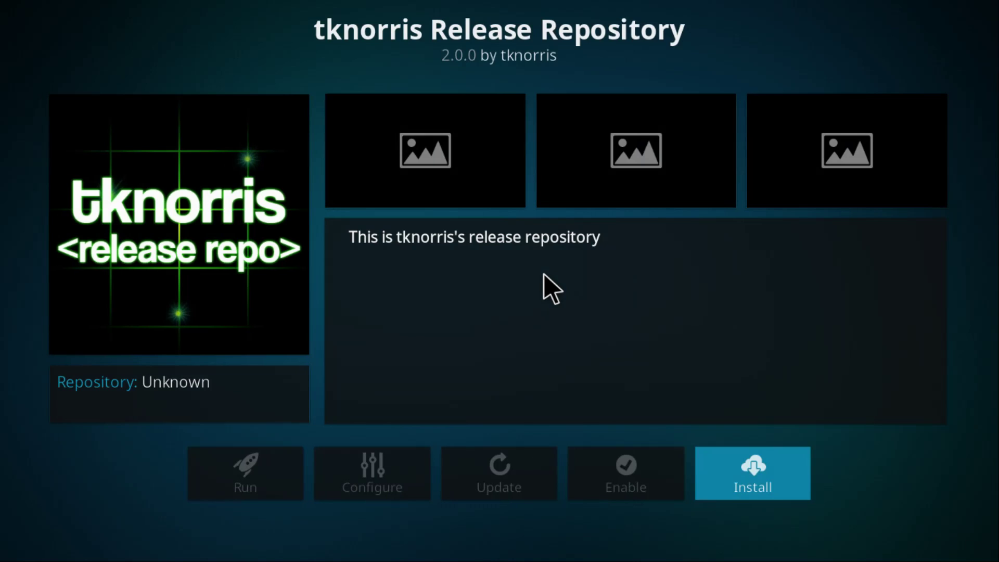
{"action": "left_click", "coordinate": [733, 462]}
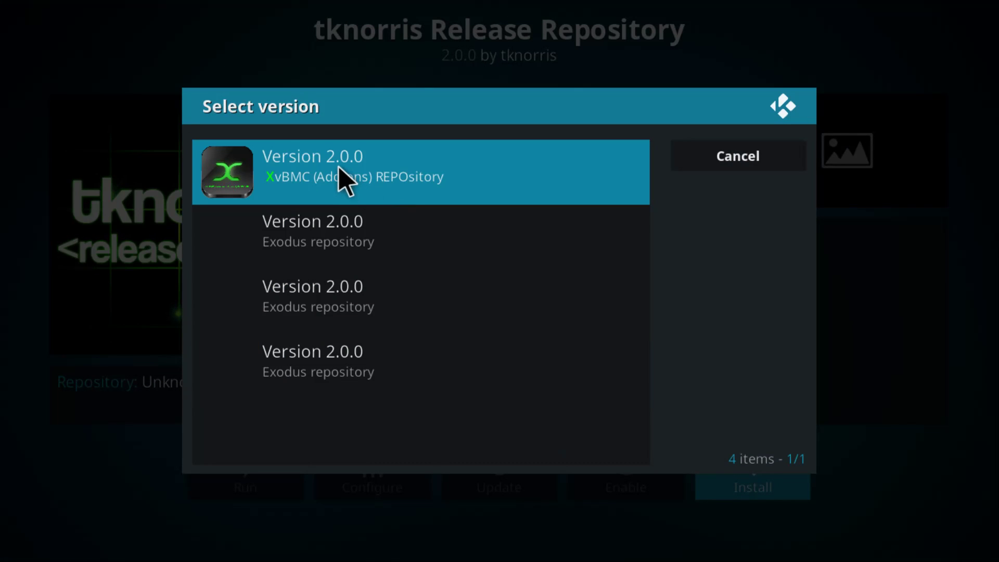
{"action": "left_click", "coordinate": [339, 167]}
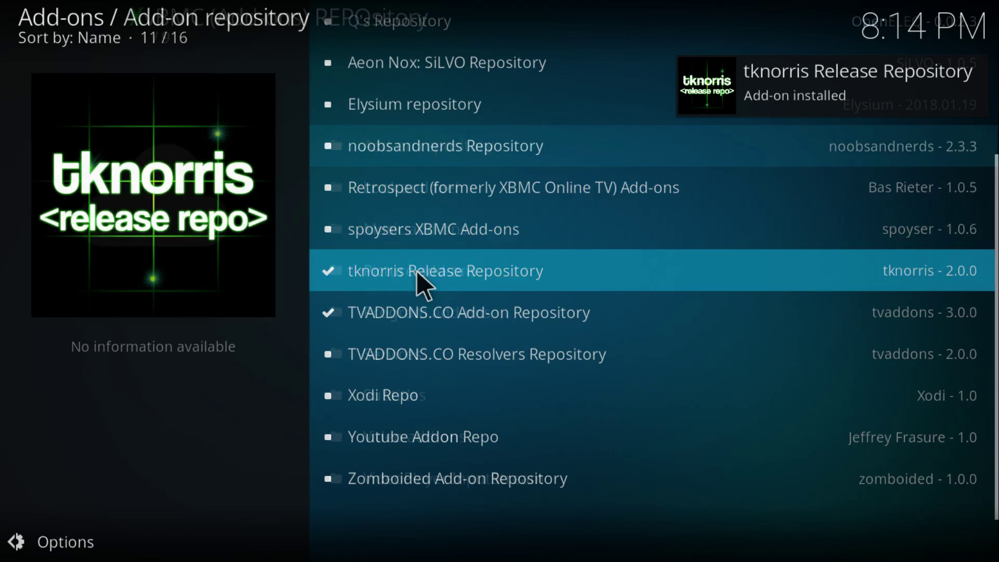
{"action": "key", "text": "BackSpace"}
{"action": "key", "text": "BackSpace"}
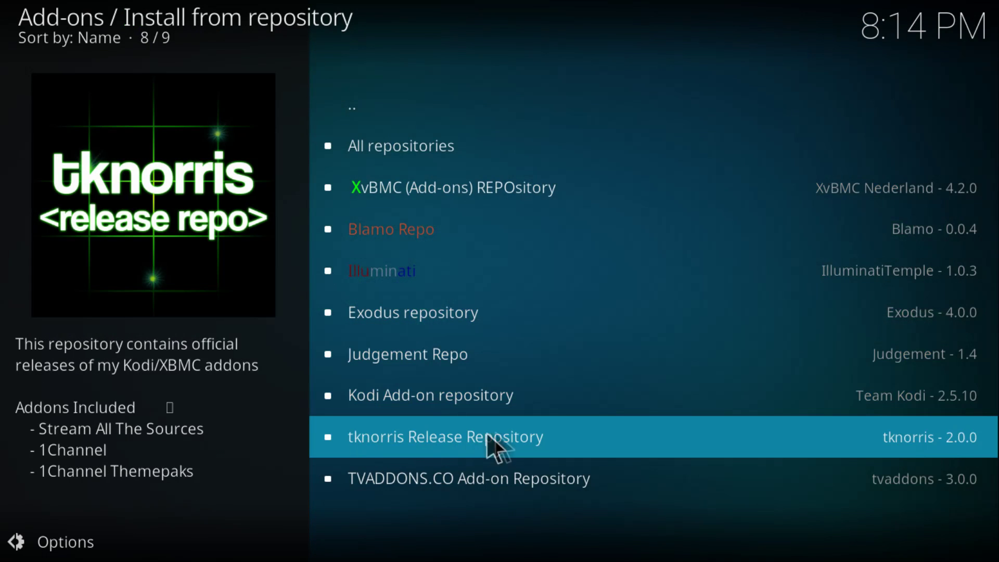
Install Exodus version 4.2.01 from the tknorris Release Repository's video add-ons.
{"action": "left_click", "coordinate": [549, 432]}
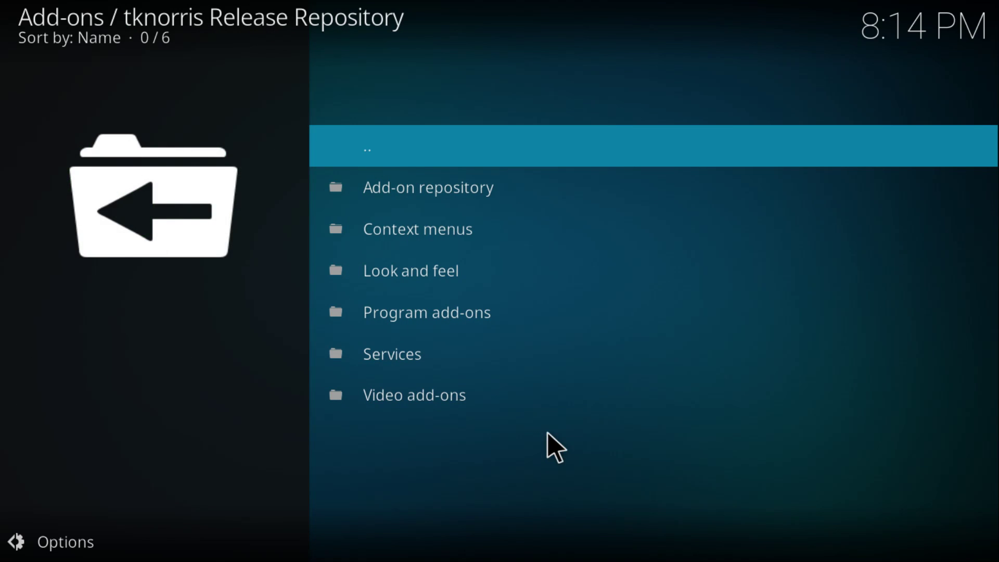
{"action": "left_click", "coordinate": [441, 406]}
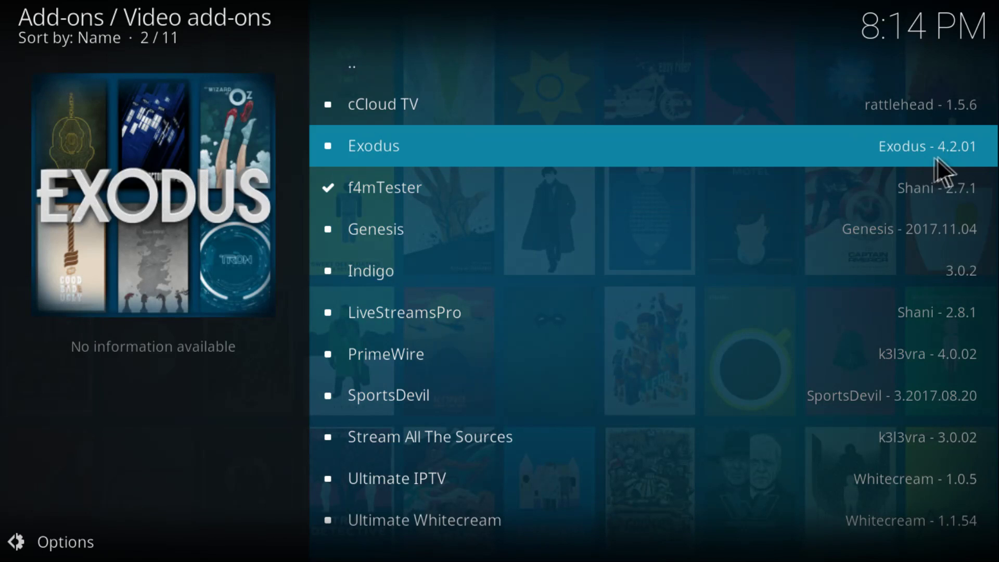
{"action": "left_click", "coordinate": [492, 147]}
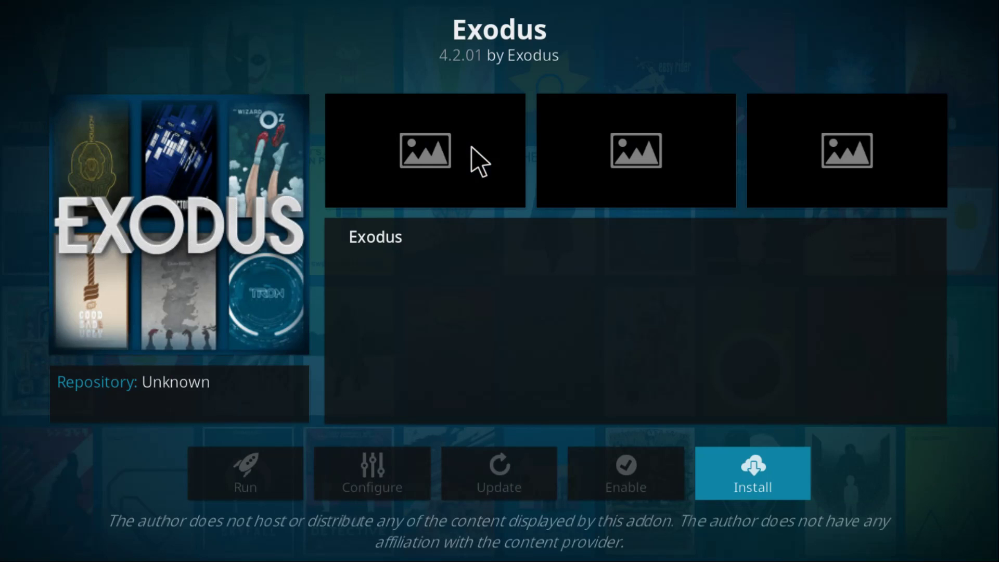
{"action": "left_click", "coordinate": [748, 469]}
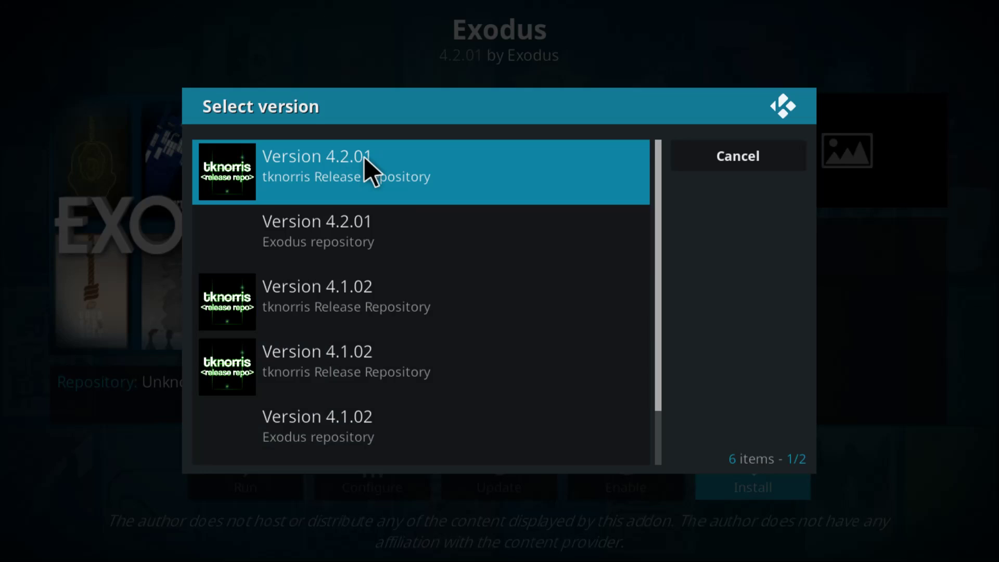
{"action": "left_click", "coordinate": [365, 158]}
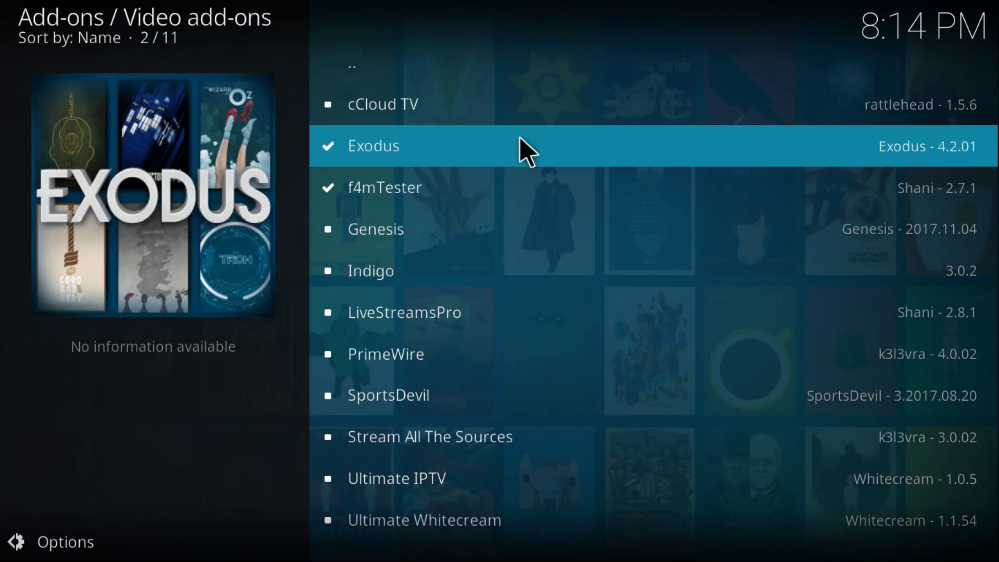
{"action": "key", "text": "BackSpace"}
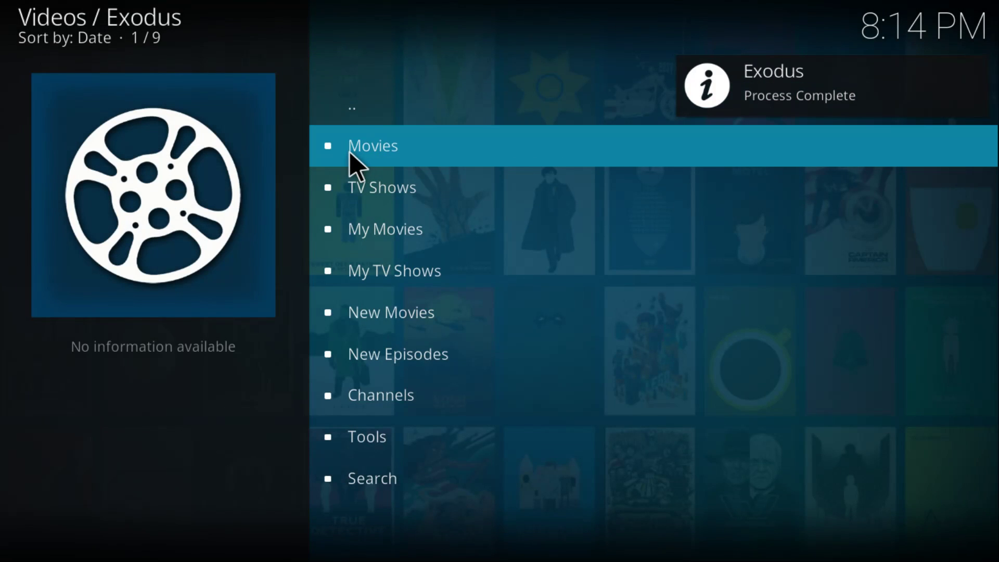
Browse Exodus Movies > Genres > Action and play Bright (2017) to list its sources.
{"action": "left_click", "coordinate": [350, 152]}
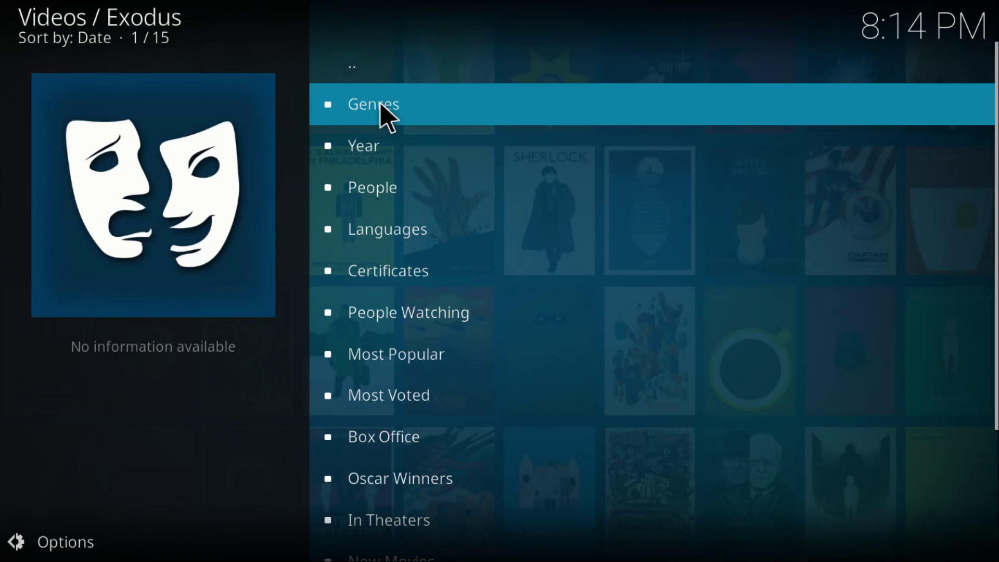
{"action": "left_click", "coordinate": [380, 103]}
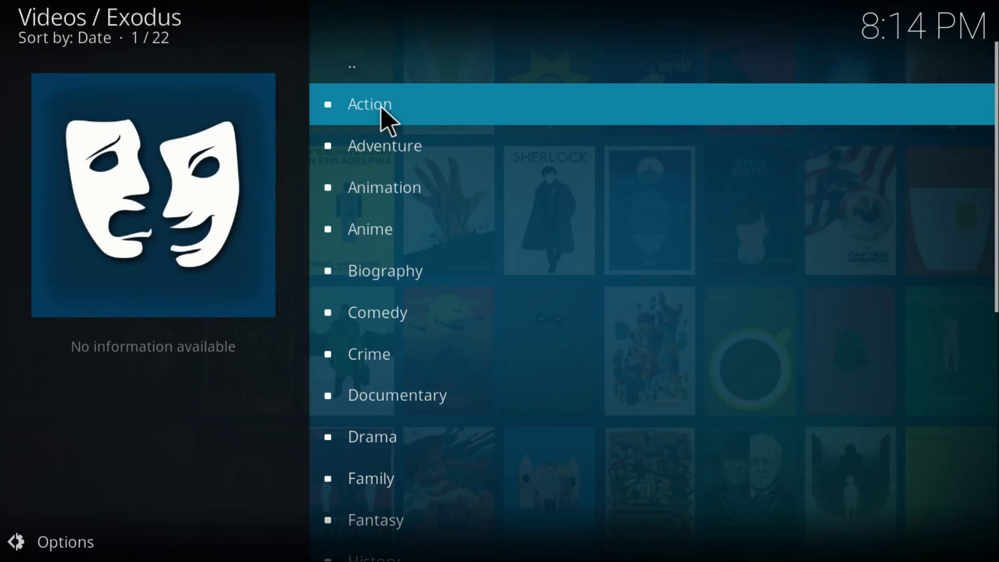
{"action": "left_click", "coordinate": [381, 106]}
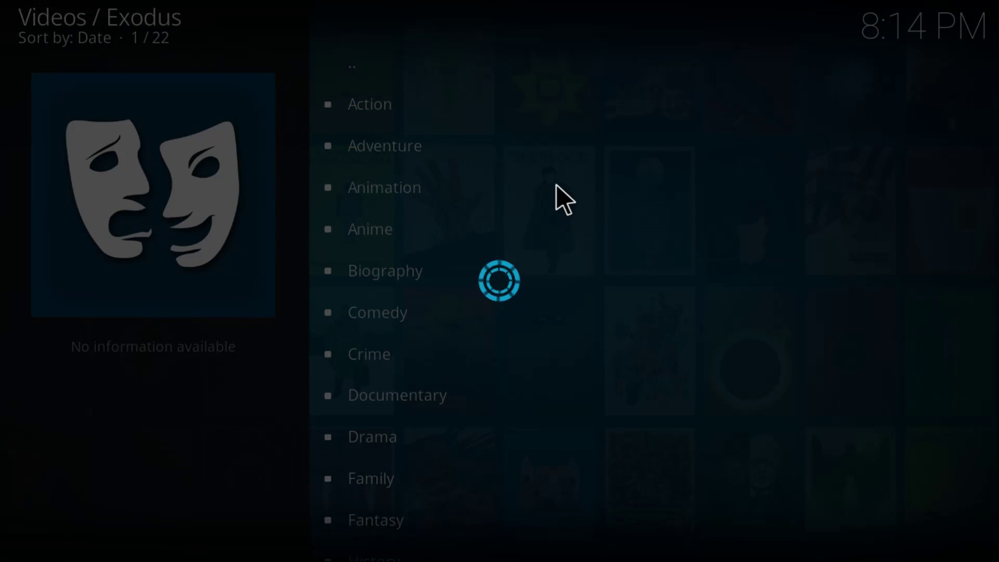
{"action": "scroll", "coordinate": [539, 239], "scroll_direction": "down", "scroll_amount": 1}
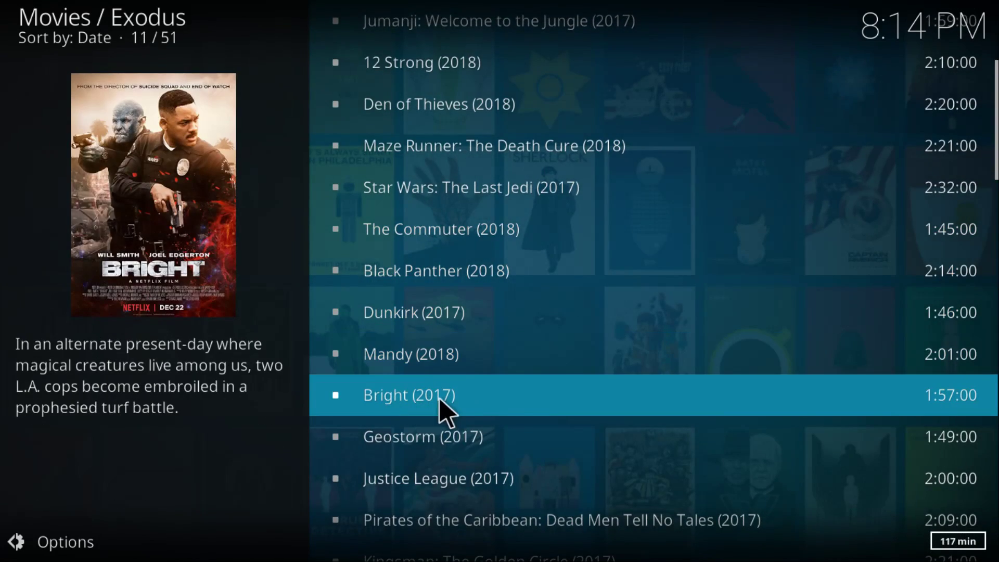
{"action": "right_click", "coordinate": [457, 396]}
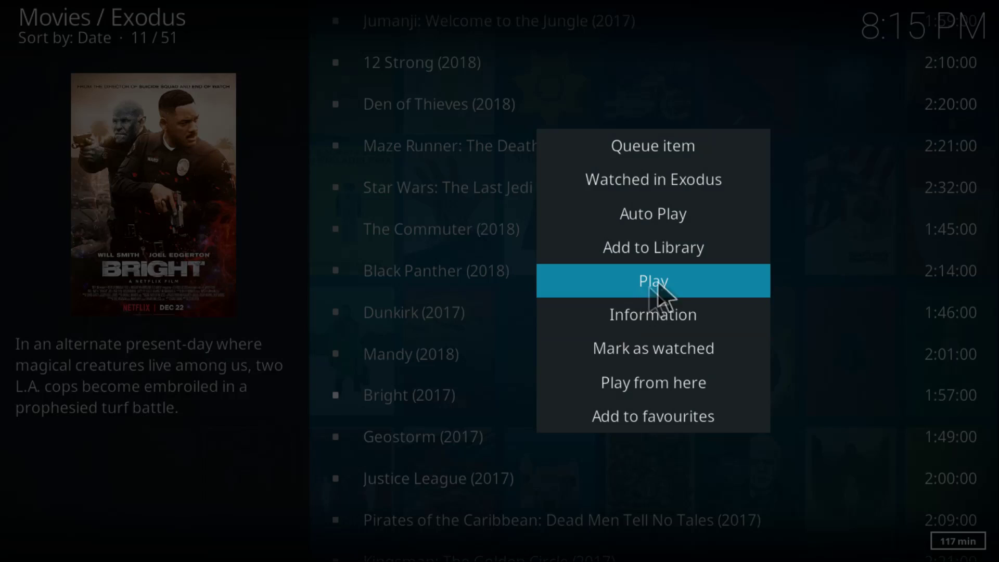
{"action": "left_click", "coordinate": [667, 274]}
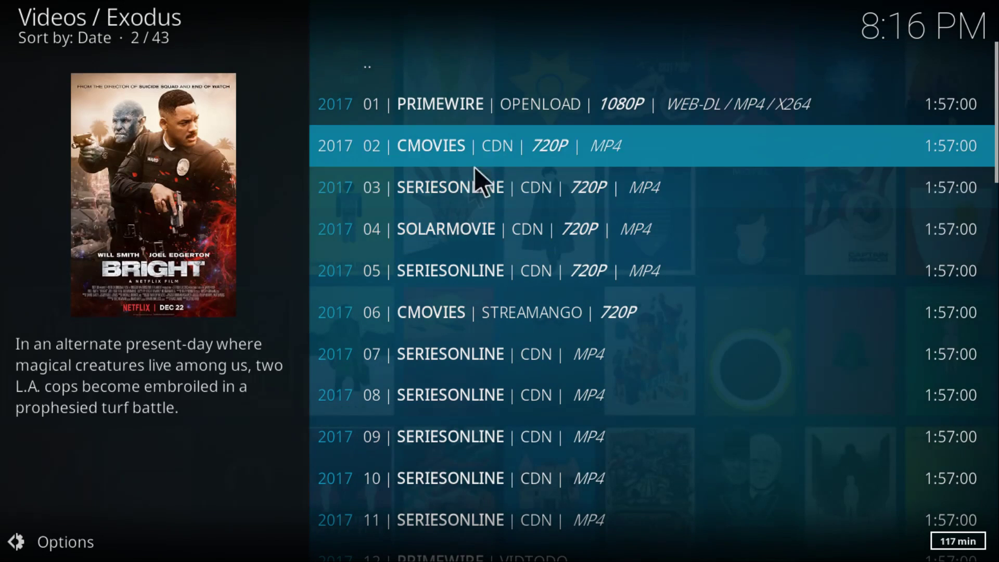
Play Bright from the PRIMEWIRE 1080P source, skip ahead, then play the CMOVIES source.
{"action": "left_click", "coordinate": [569, 101]}
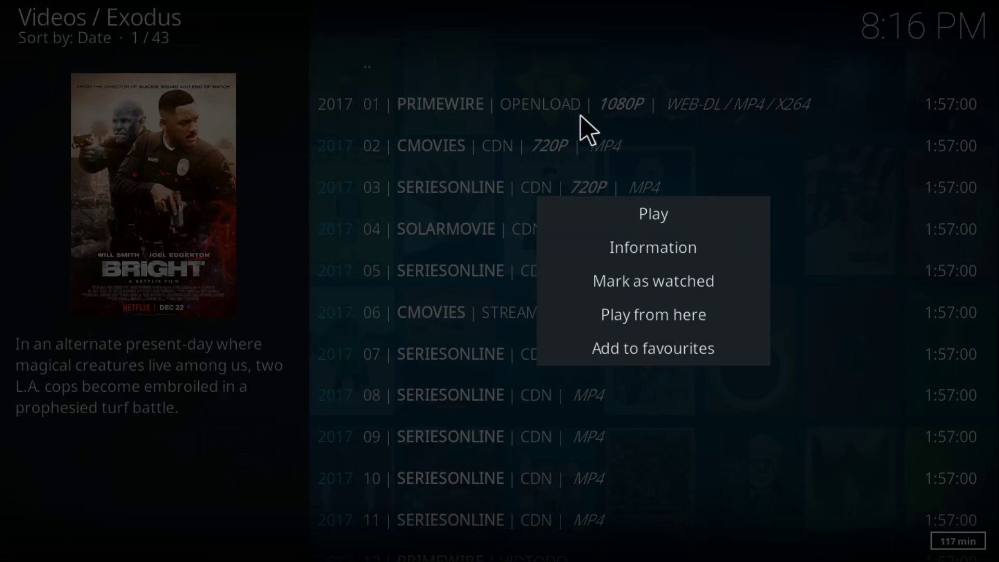
{"action": "left_click", "coordinate": [664, 214]}
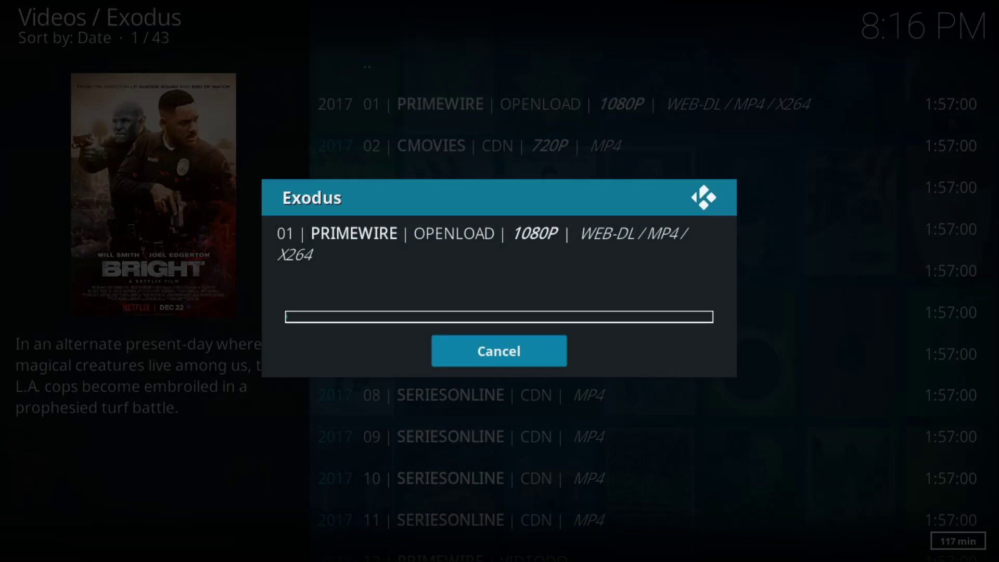
{"action": "left_click", "coordinate": [498, 351]}
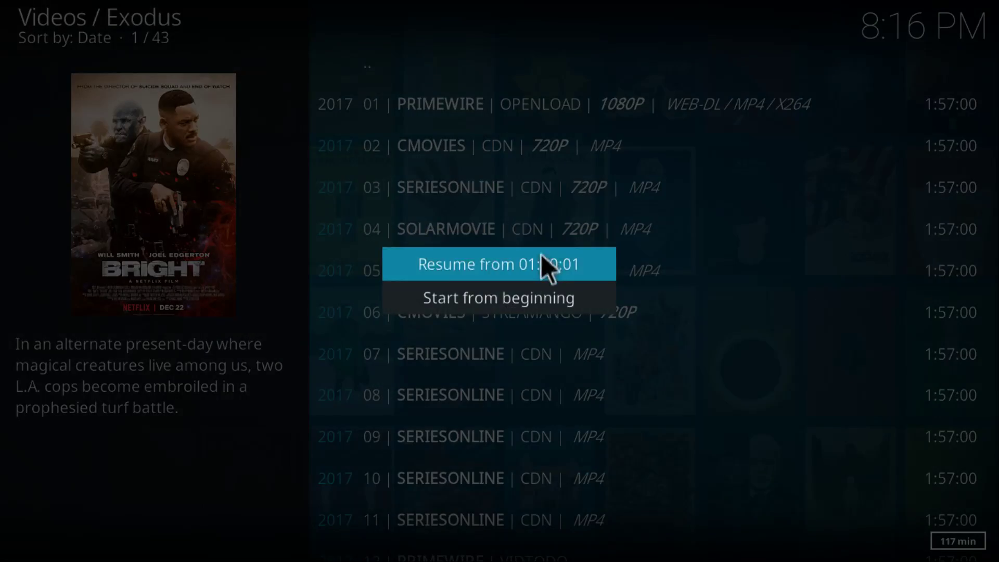
{"action": "left_click", "coordinate": [541, 258]}
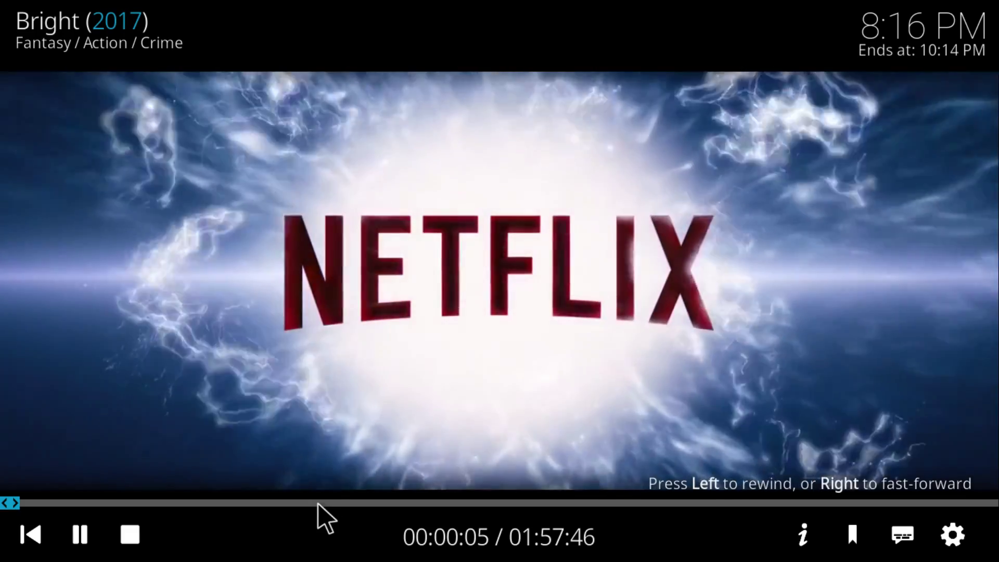
{"action": "left_click", "coordinate": [326, 504]}
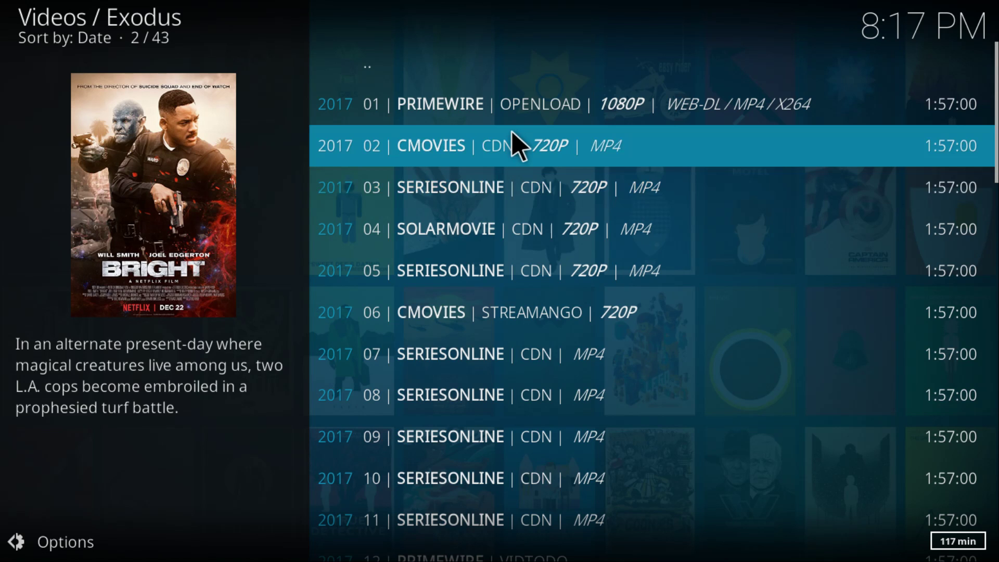
{"action": "left_click", "coordinate": [508, 145]}
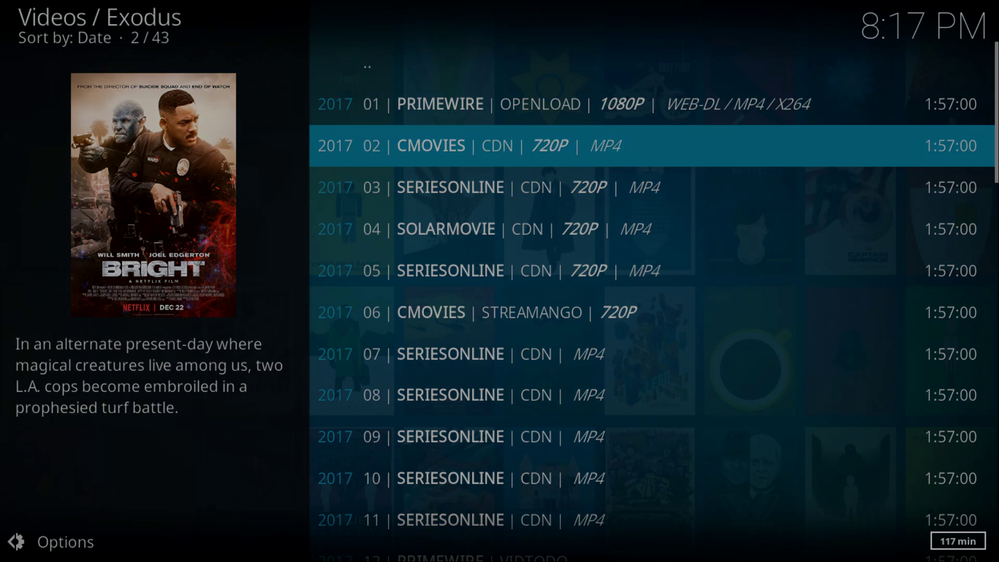